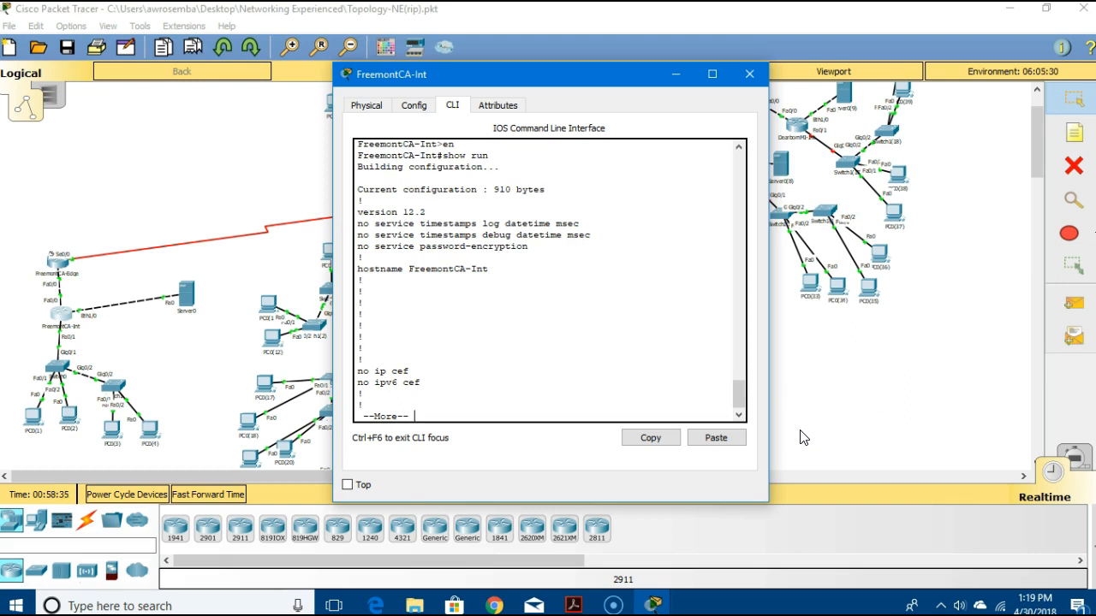
- Page through the rest of FreemontCA-Int's running configuration, examining its interface addresses and RIP settings
key("space")
key("space")
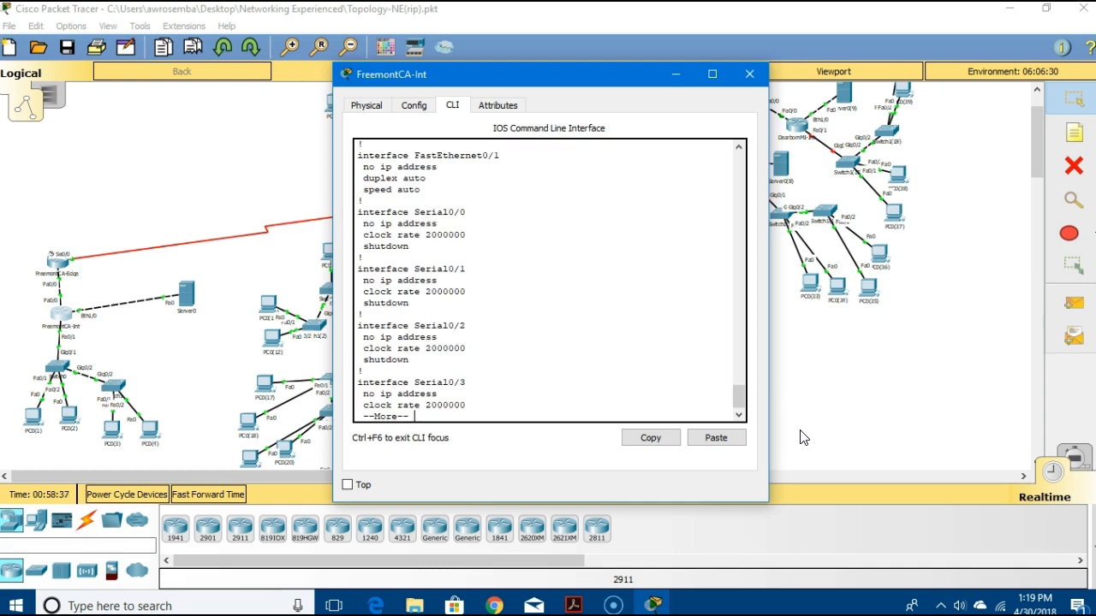
key("space")
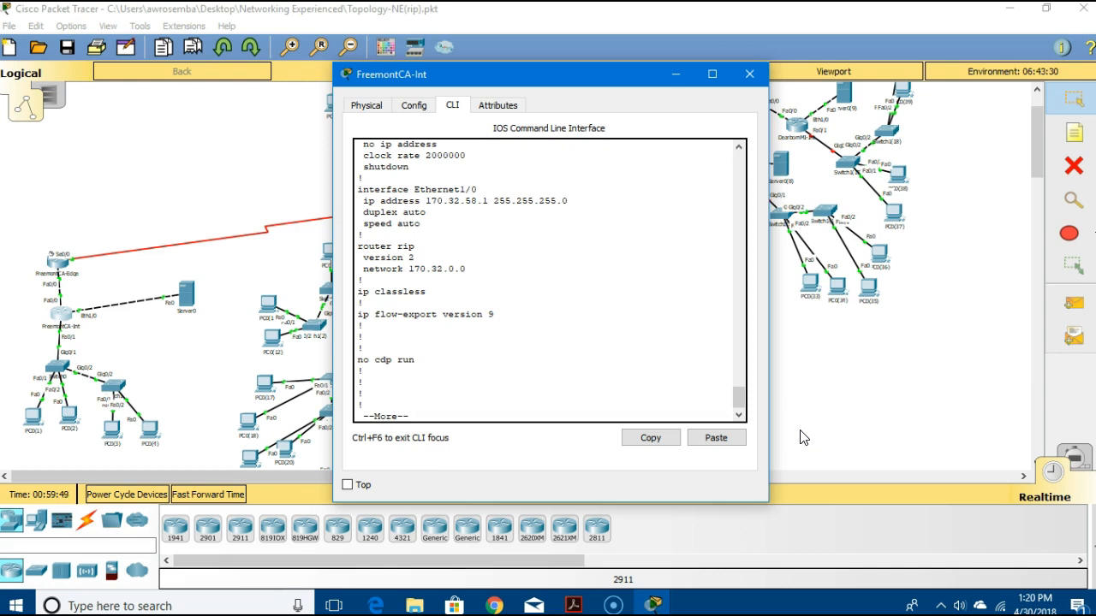
key("space")
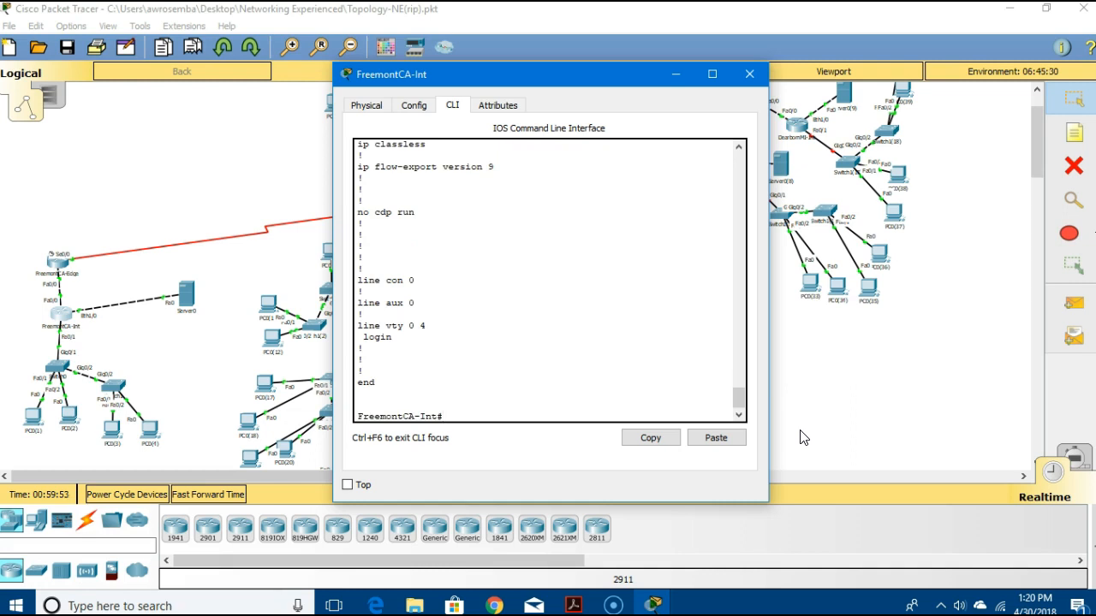
- Remove RIP from FreemontCA-Int in global configuration mode and start OSPF process 100
type("conf t")
key("Return")
type("no router rip")
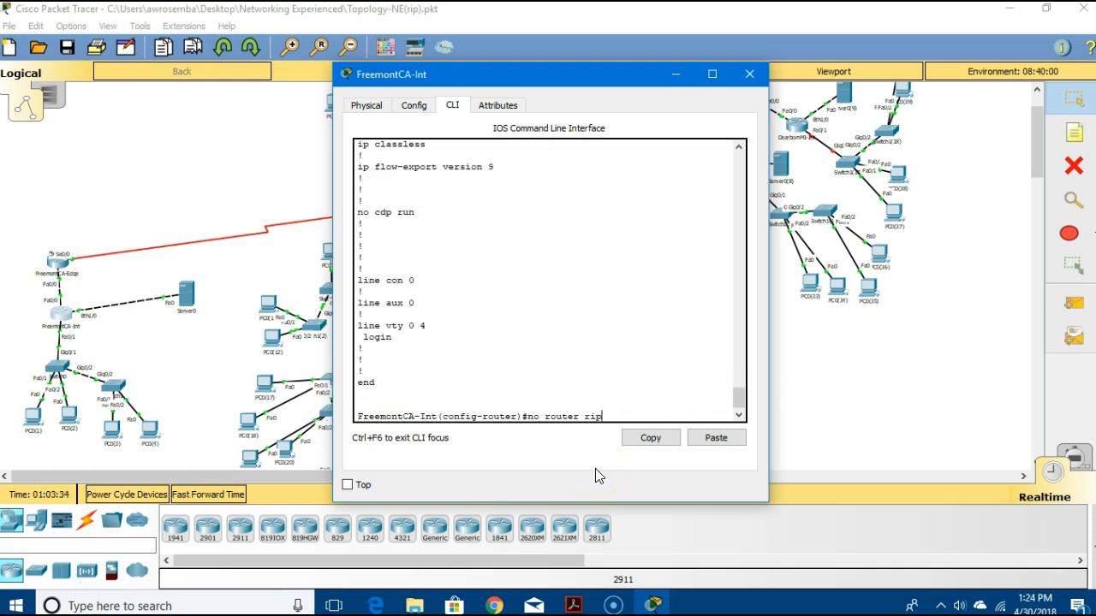
key("Return")
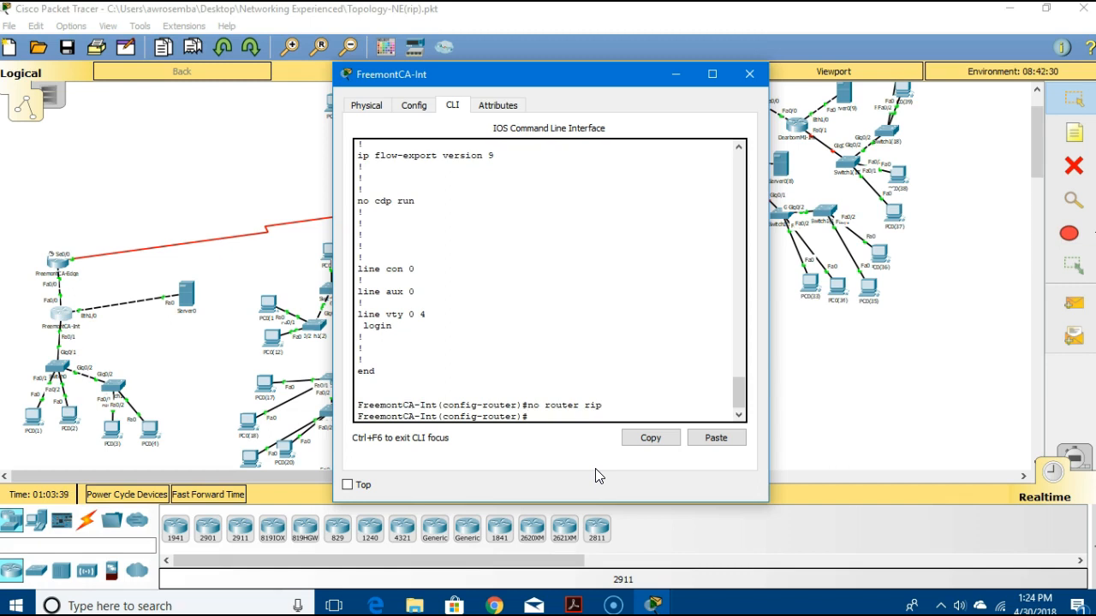
type("router ospf 100")
key("Return")
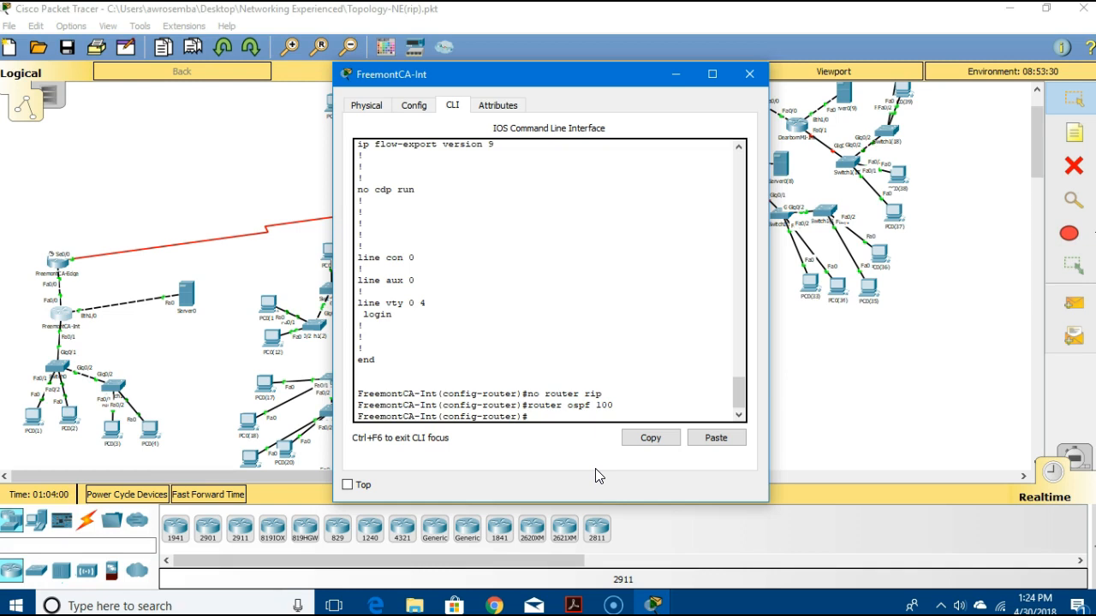
- Advertise network 170.32.64.0 with wildcard mask 0.0.0.255 in OSPF area 0 on FreemontCA-Int
type("network 170.32..64.0")
key("BackSpace")
type("0.0.0")
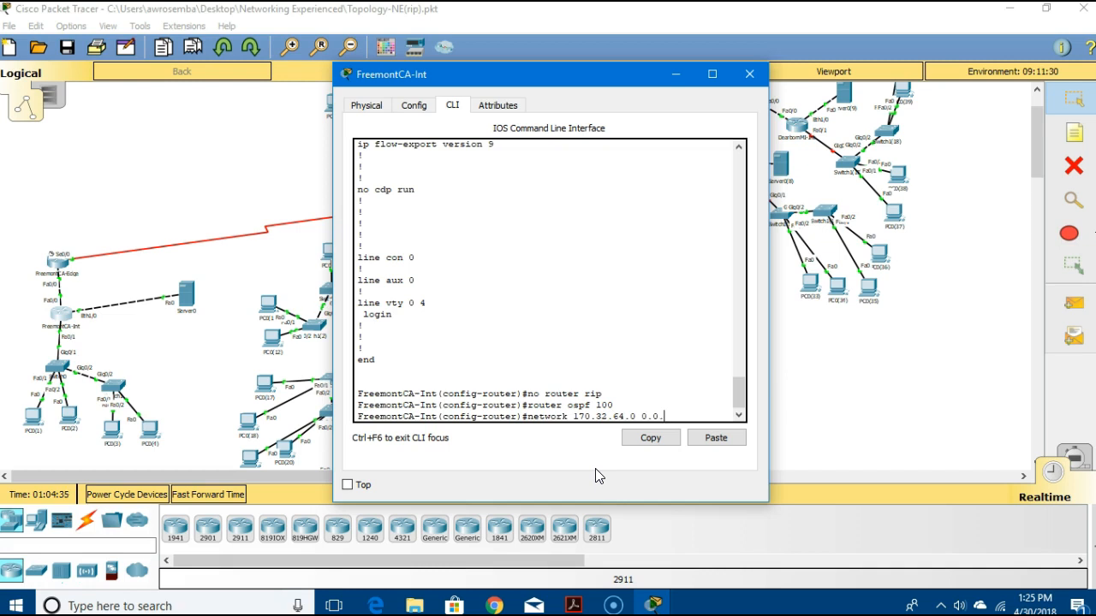
key("BackSpace")
key("BackSpace")
key("BackSpace")
key("BackSpace")
type("0.0.255 area 0")
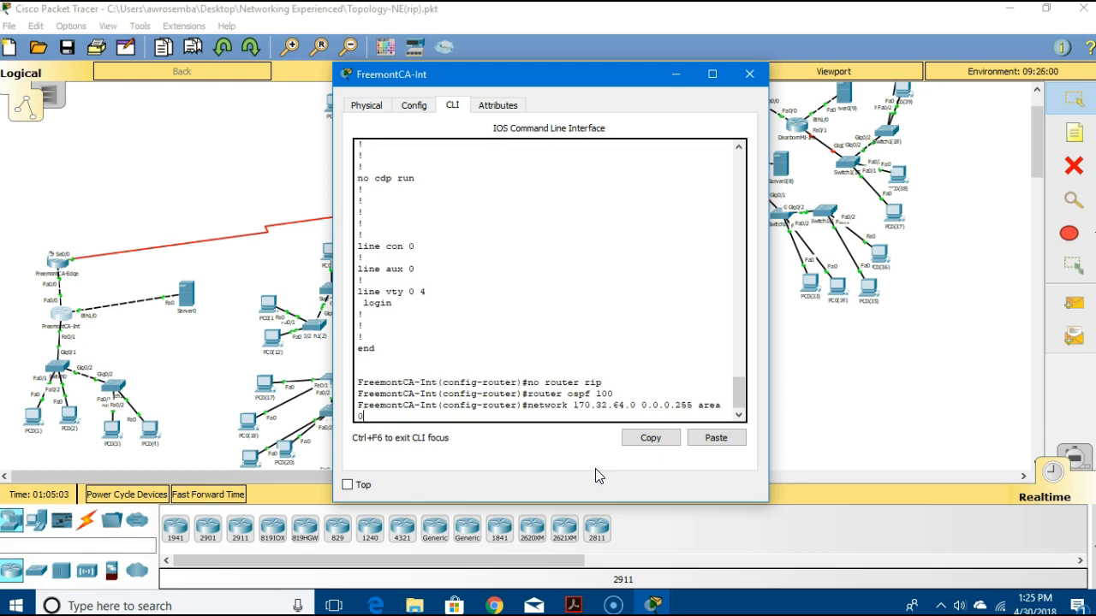
key("Return")
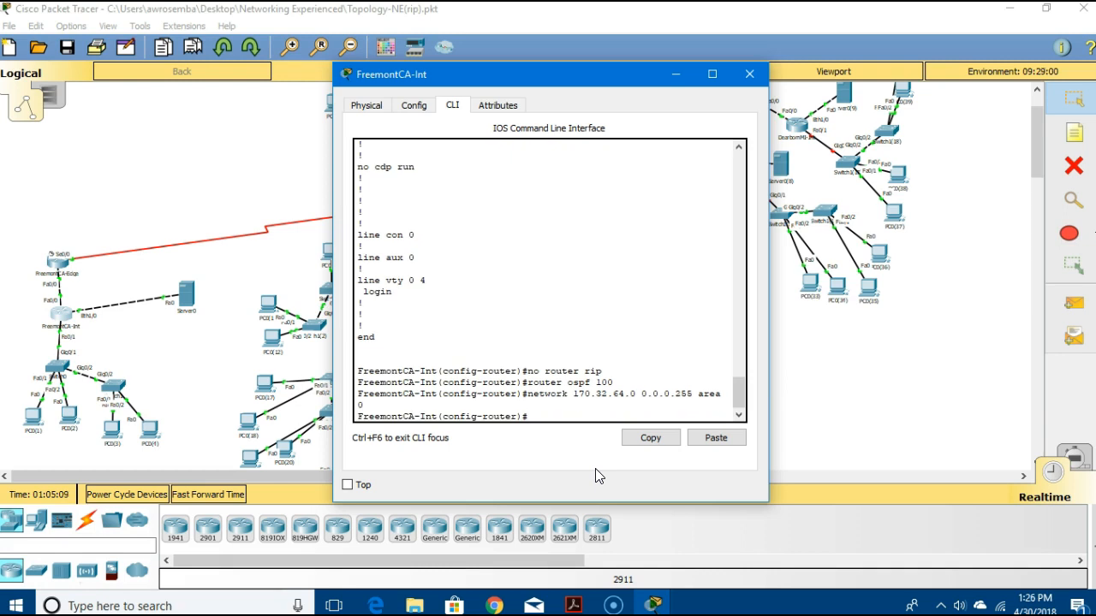
- Reuse the previous network statement to advertise 170.32.58.0 0.0.0.255 in area 0 on FreemontCA-Int
key("Up")
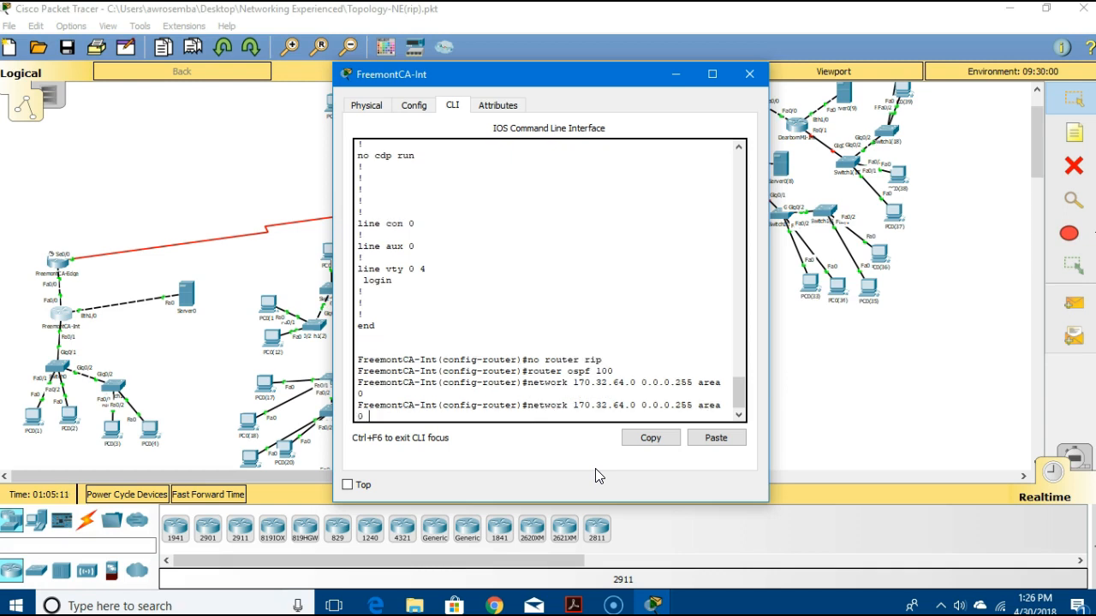
key("Left")
key("Left")
key("Left")
key("Left")
key("Left")
key("Left")
key("Left")
key("Left")
key("Left")
key("Left")
key("Left")
key("Left")
key("Left")
key("Left")
key("Left")
key("Left")
key("Left")
key("Left")
key("BackSpace")
key("BackSpace")
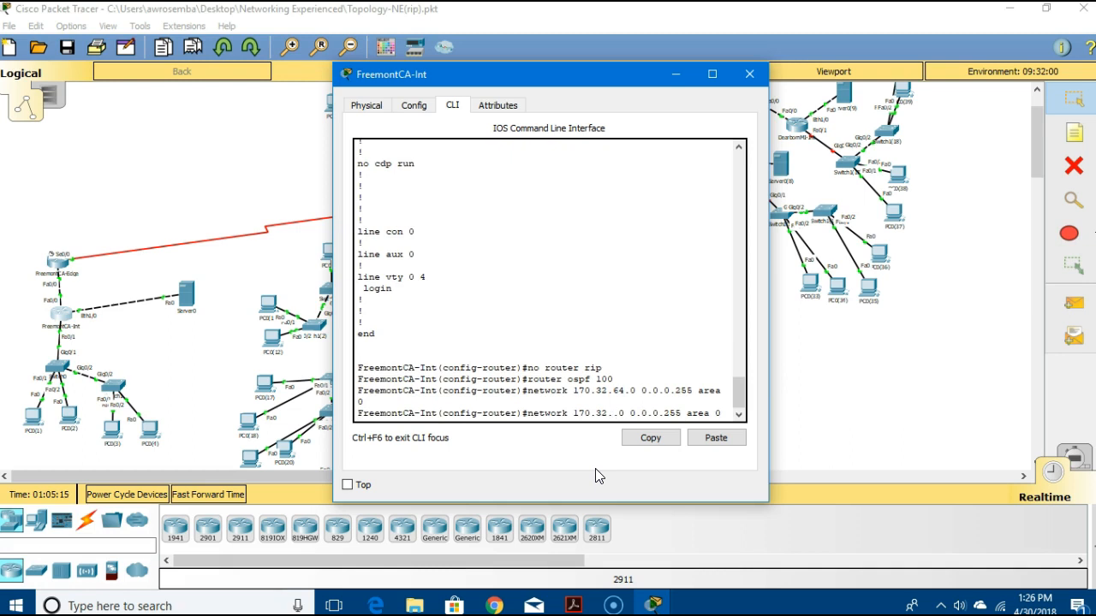
type("58")
key("Return")
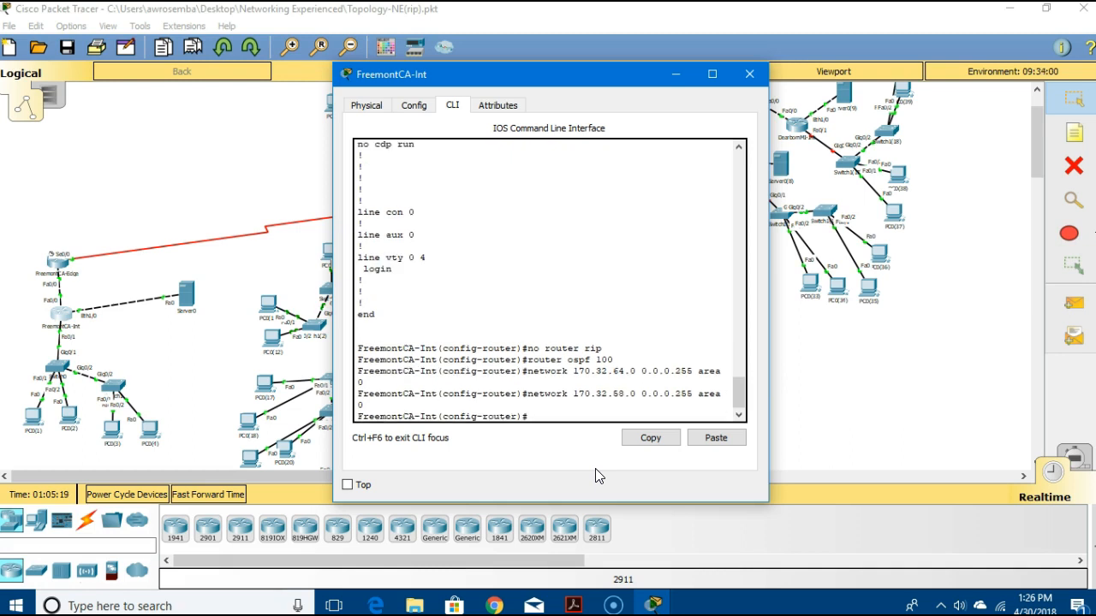
- Save FreemontCA-Int's running configuration to startup-config and close the router's window
type("do copy run start")
key("Return")
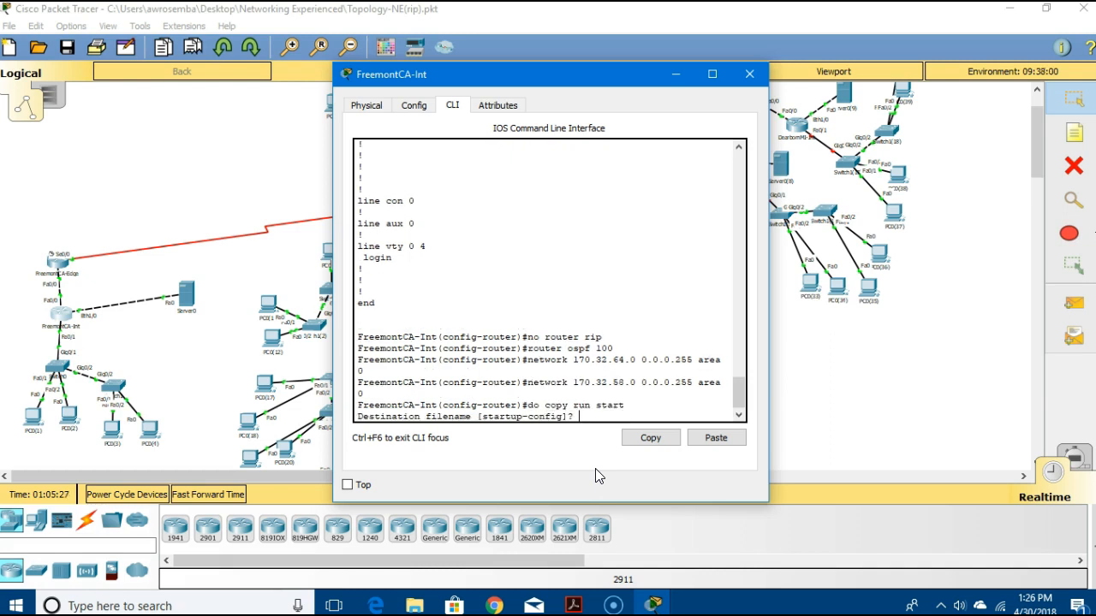
key("Return")
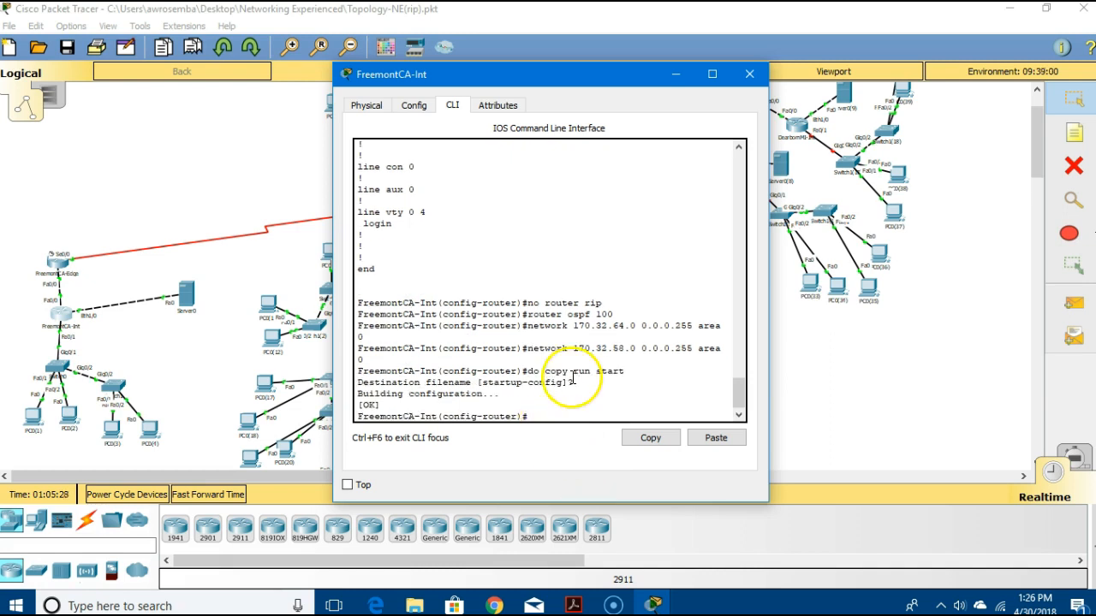
left_click(745, 79)
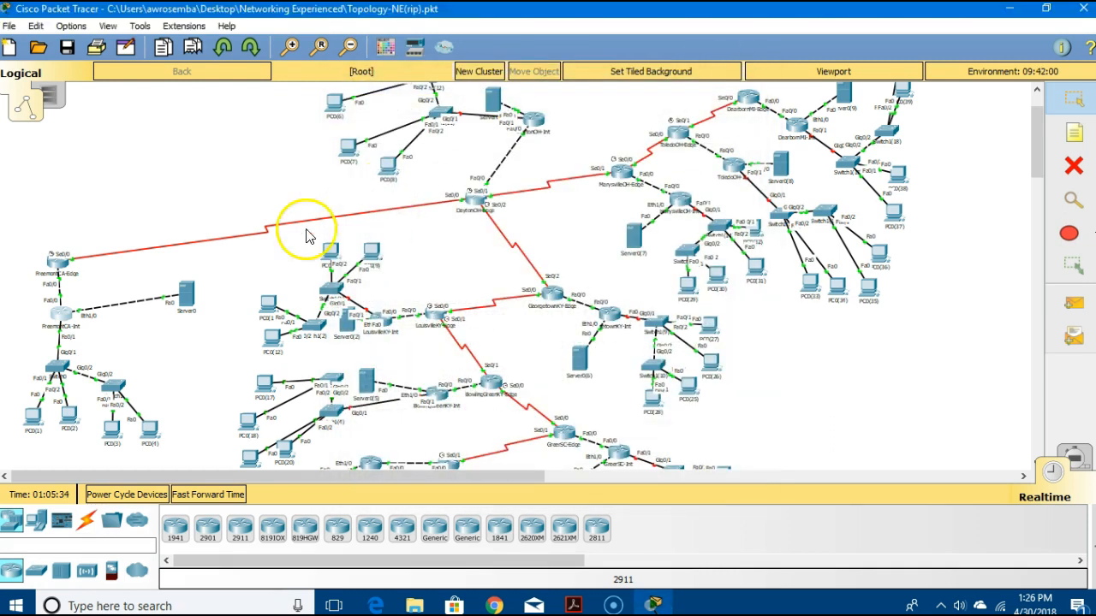
- Open the command line of the FreemontCA-Edge router and enter global configuration mode
left_click(65, 264)
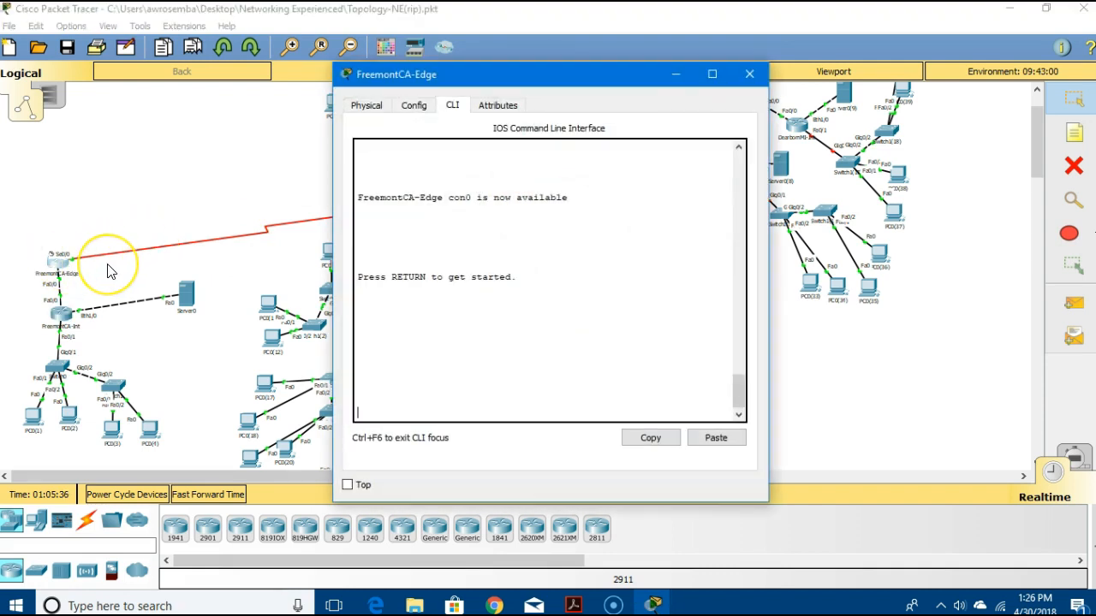
key("Return")
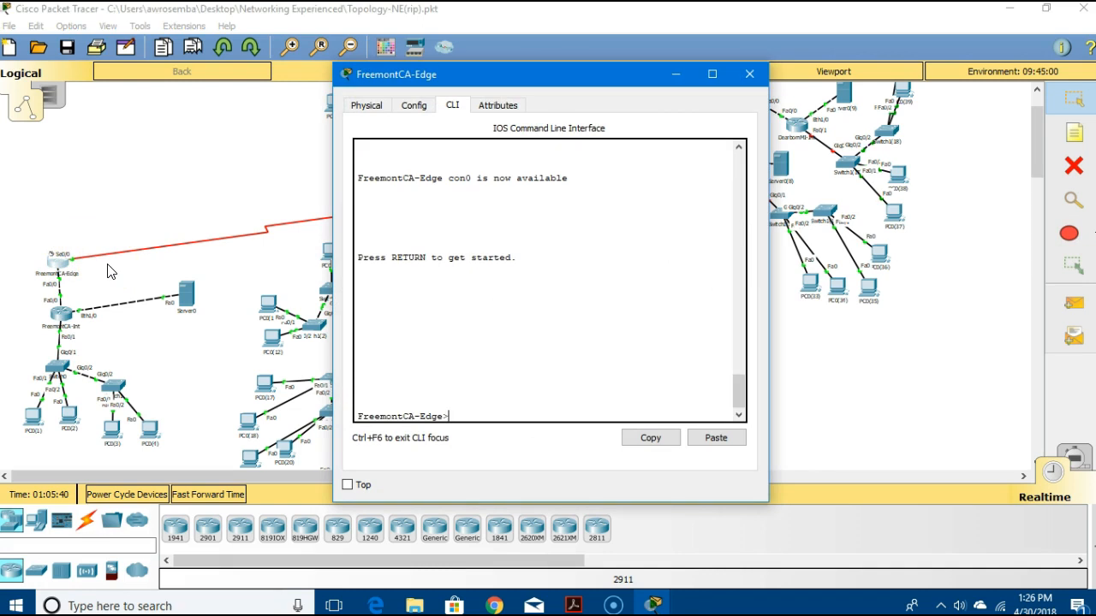
type("en")
key("Return")
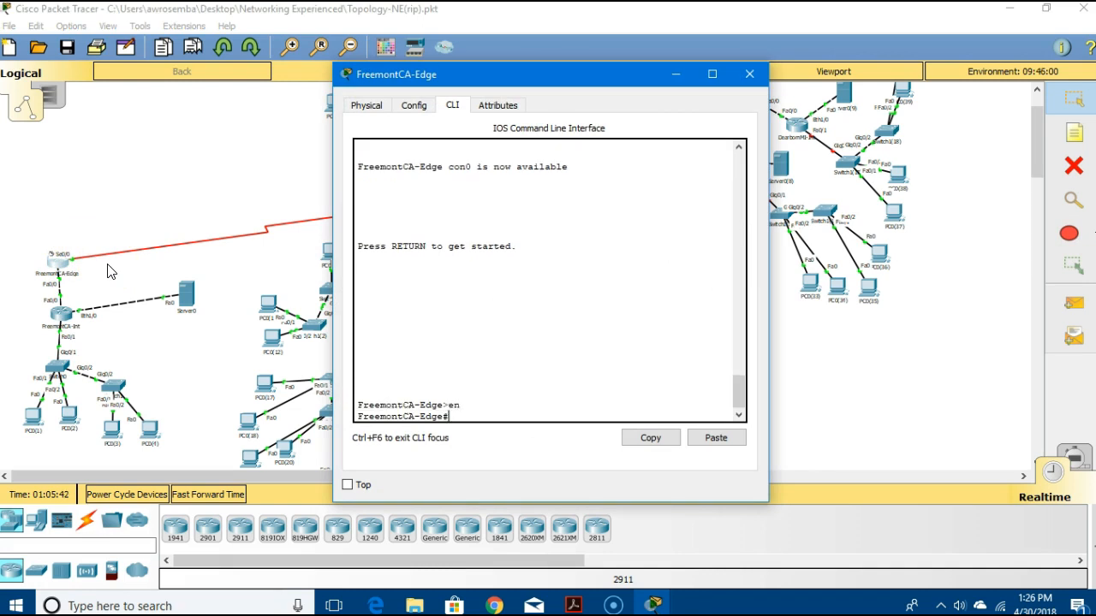
type("conf t")
key("Return")
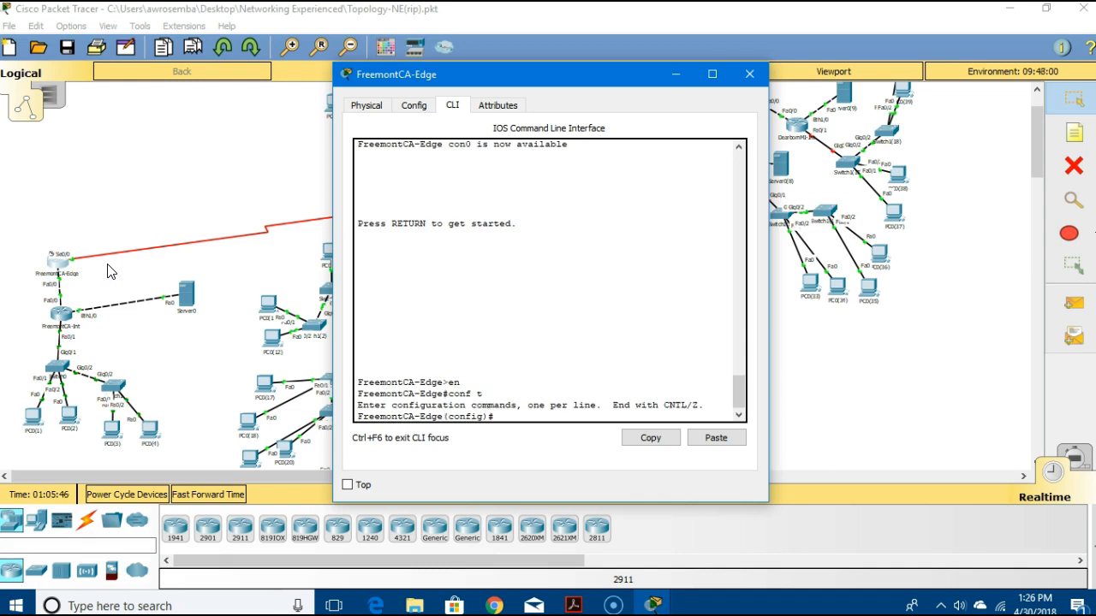
- Display FreemontCA-Edge's full running configuration from configuration mode to examine its interfaces and routing settings
type("do show run")
key("Return")
key("space")
key("space")
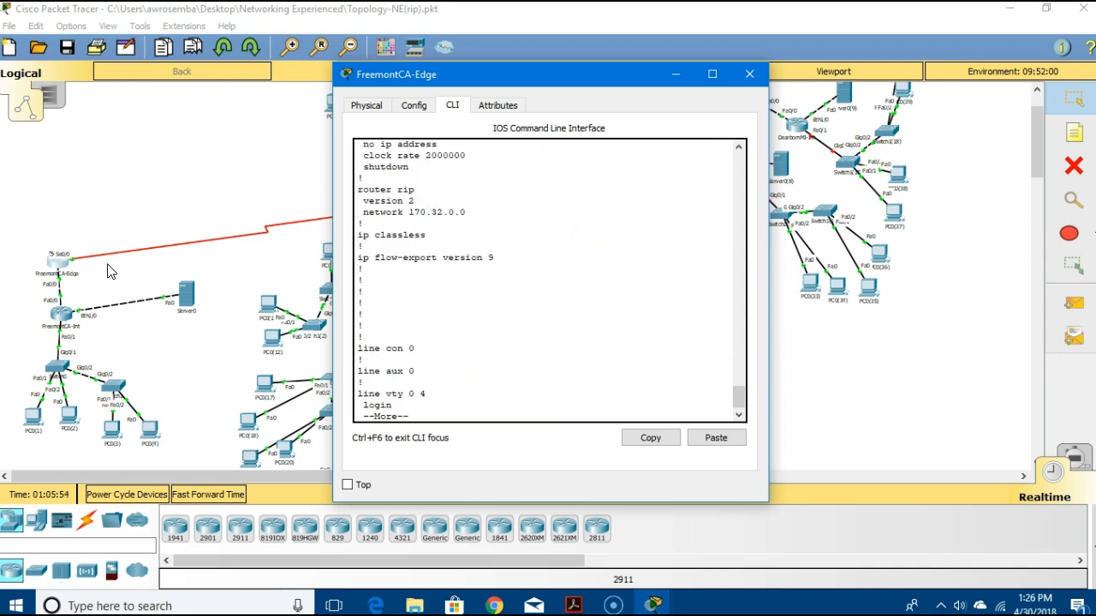
key("space")
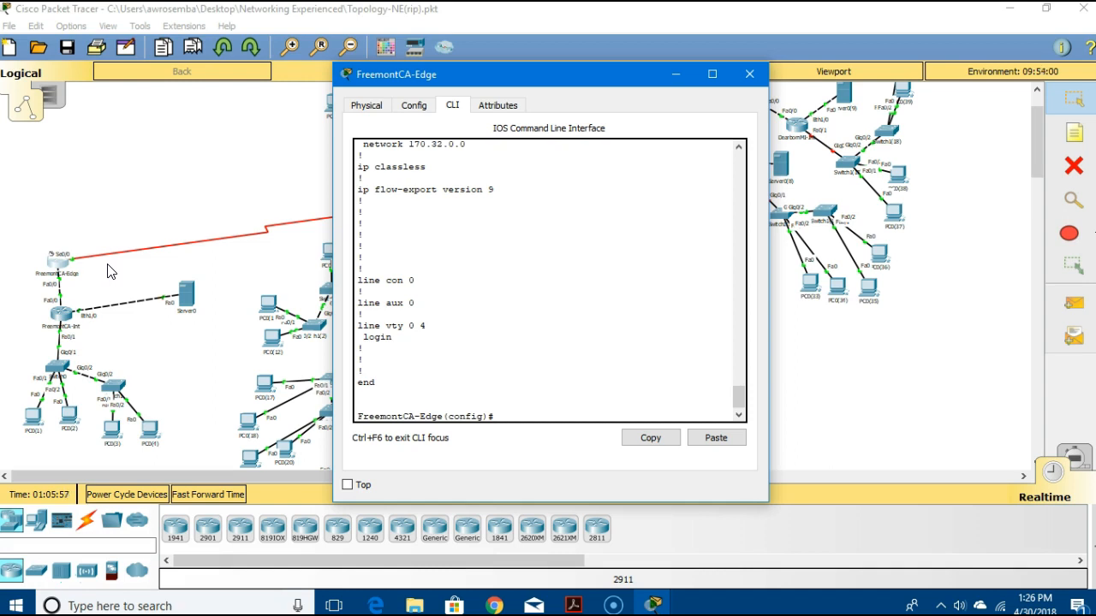
- Remove RIP from FreemontCA-Edge and start OSPF process 100
type("no router rip")
key("Return")
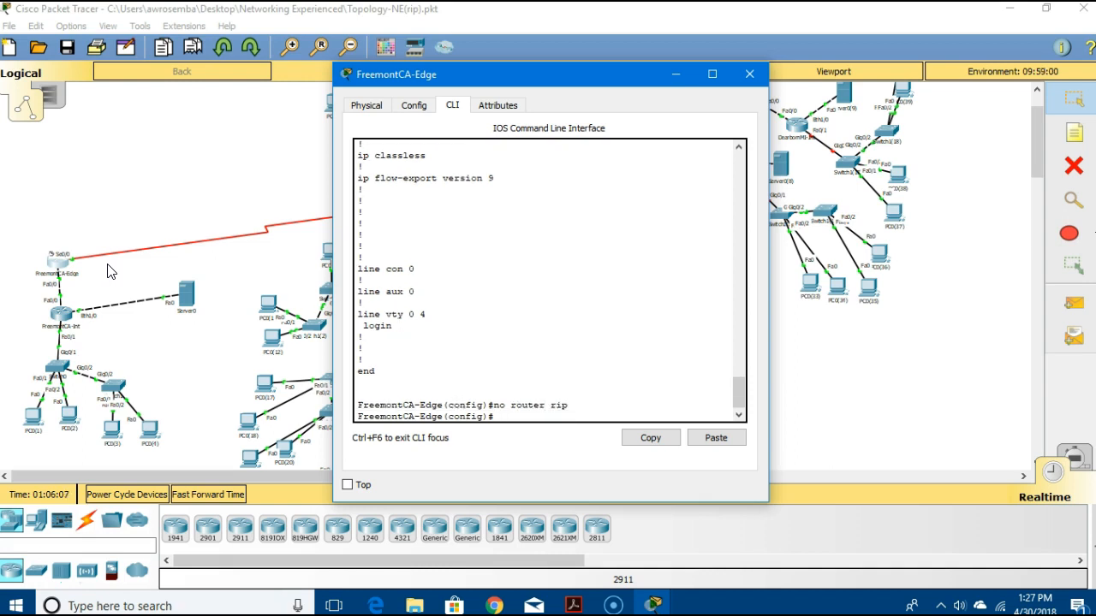
type("router ospf 100")
key("Return")
- Advertise network 170.32.64.0 with wildcard mask 0.0.0.255 in OSPF area 0 on FreemontCA-Edge
type("network")
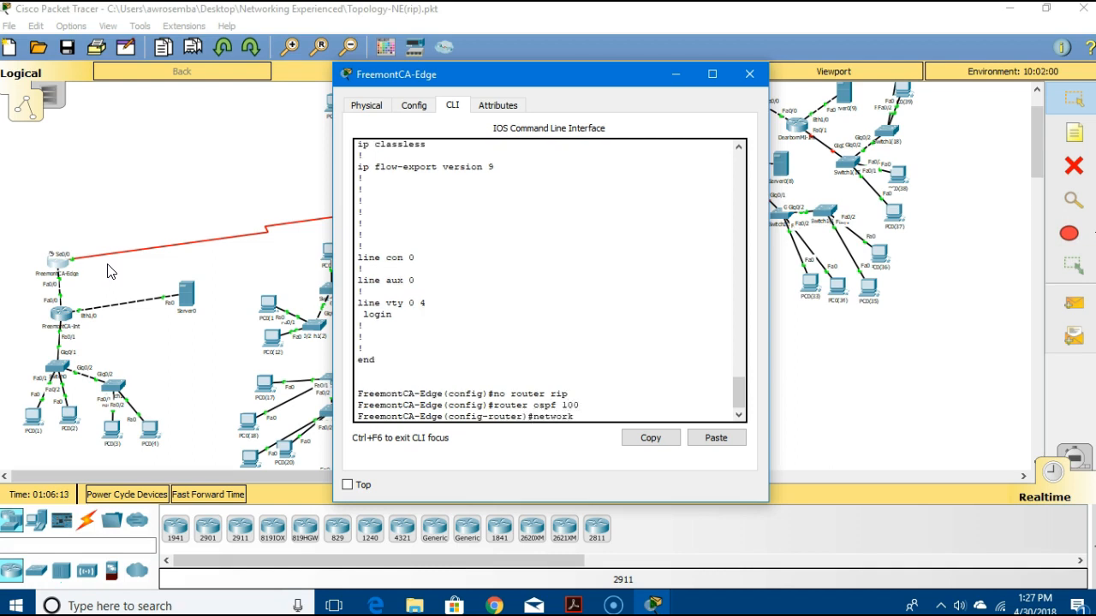
type(" 170.32.64.0")
type(" are")
key("BackSpace")
key("BackSpace")
key("BackSpace")
key("BackSpace")
type("0.0.0.255 area 0")
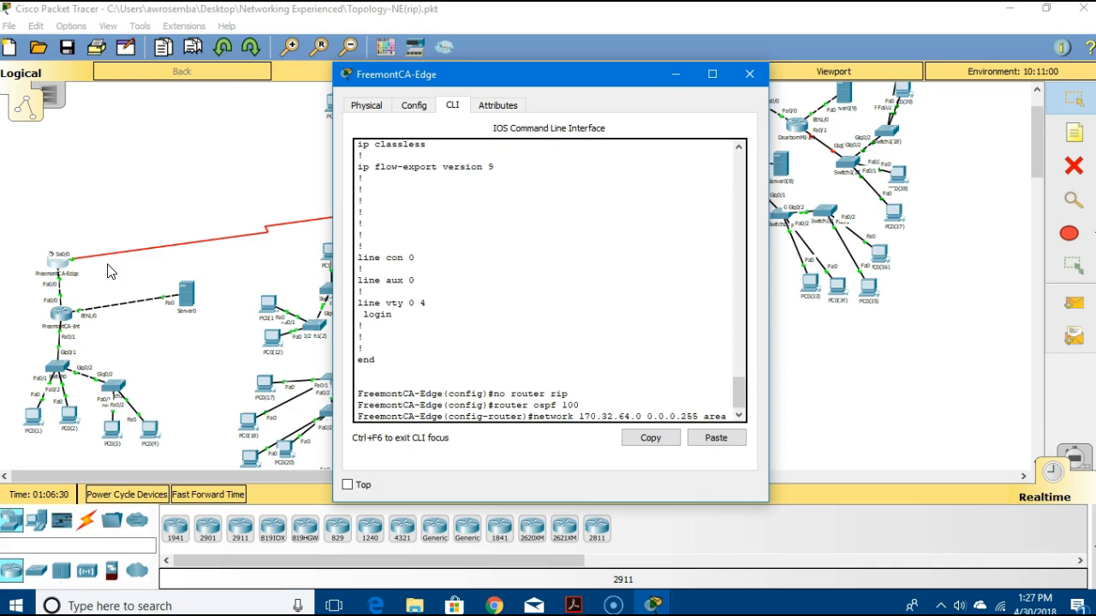
key("Return")
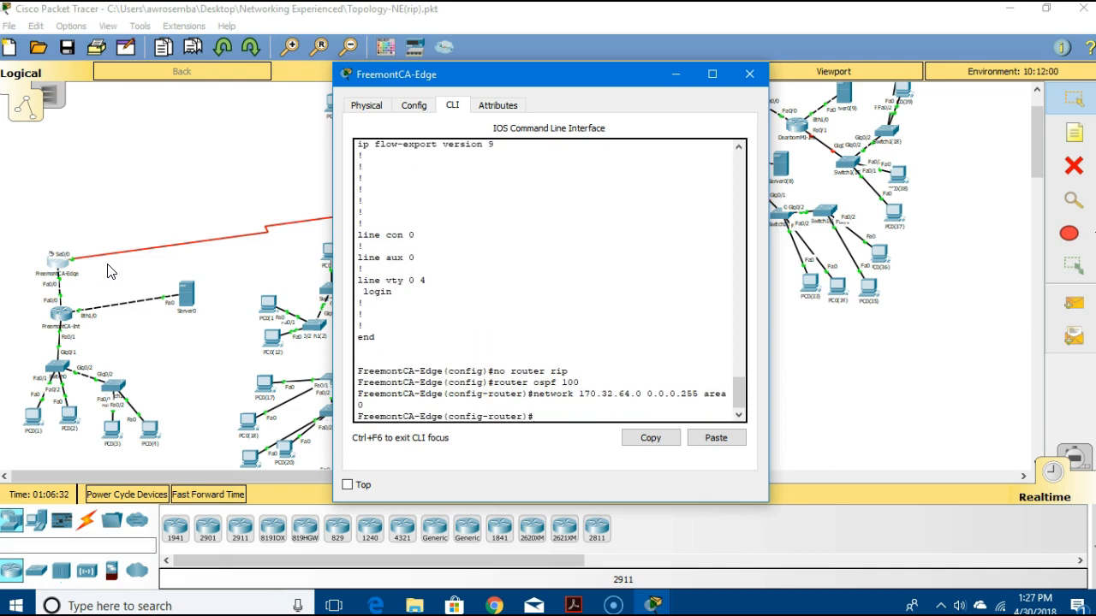
key("Up")
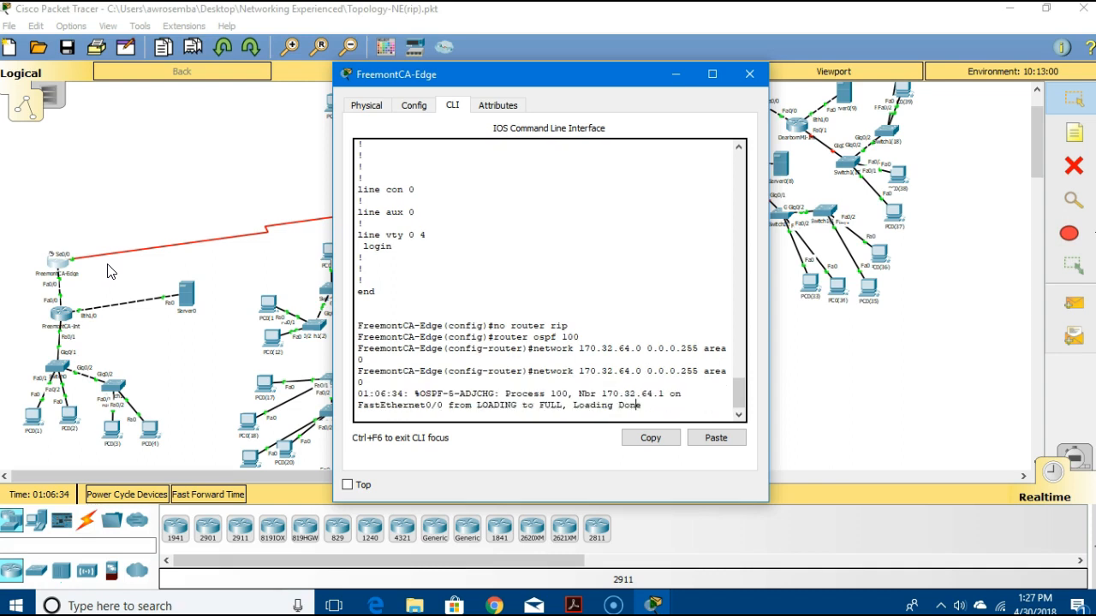
key("Left")
key("Left")
key("Left")
key("Left")
key("Left")
key("Left")
key("Left")
key("Left")
key("Left")
key("Left")
key("Left")
key("Left")
key("Left")
key("Left")
key("Left")
key("Left")
key("Left")
key("Left")
key("Left")
key("Left")
key("Down")
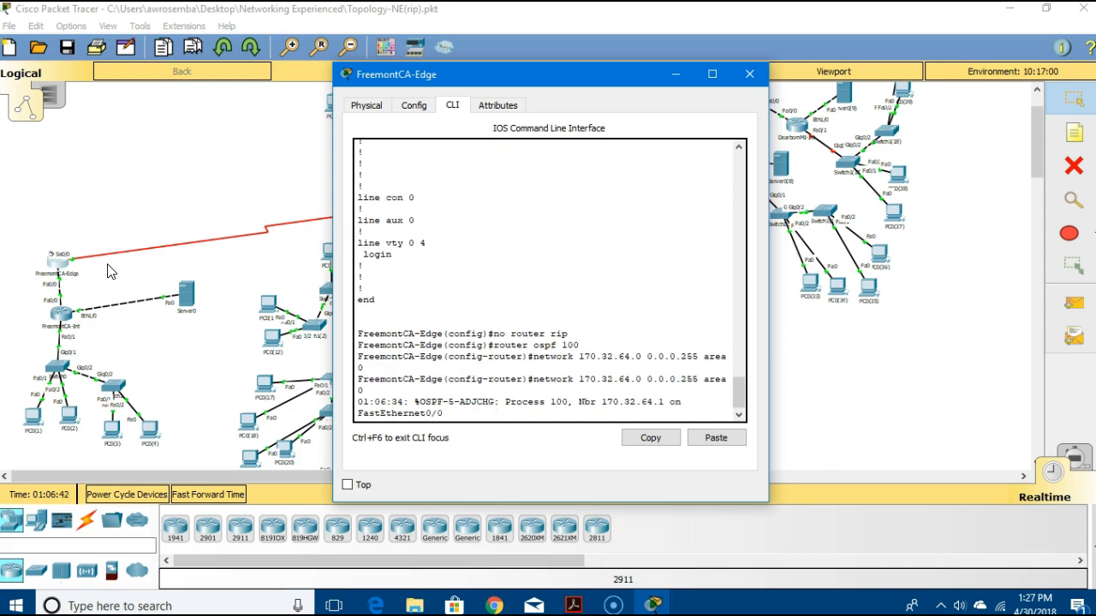
- Reuse the previous network statement to advertise 170.32.56.0 0.0.0.255 in area 0 on FreemontCA-Edge, and enter it again
key("Up")
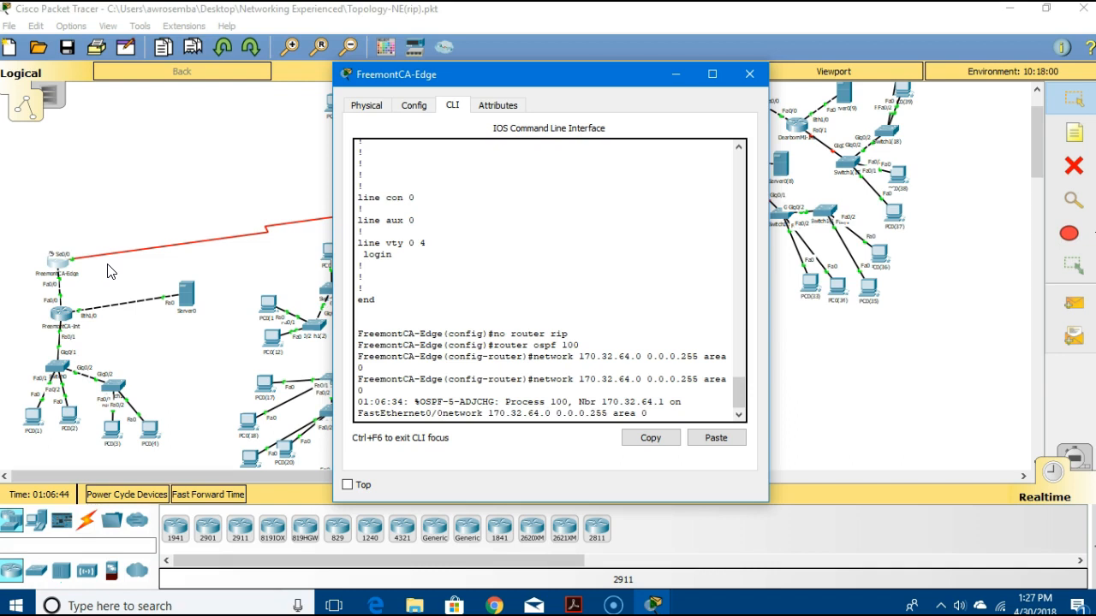
key("Left")
key("Left")
key("Left")
key("Left")
key("BackSpace")
key("BackSpace")
type("56")
key("Return")
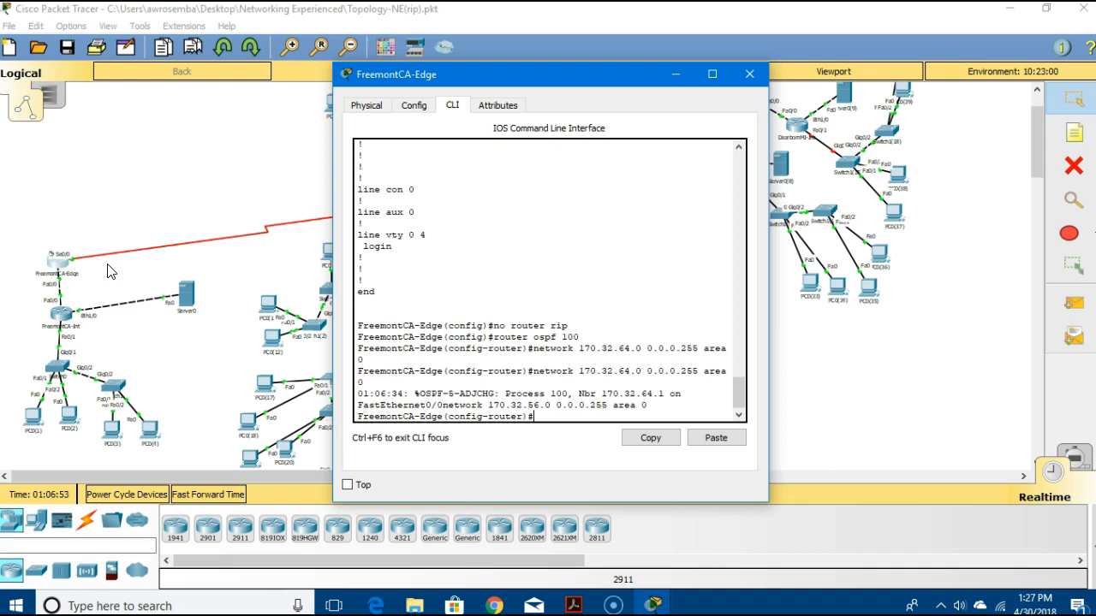
key("Up")
key("Return")
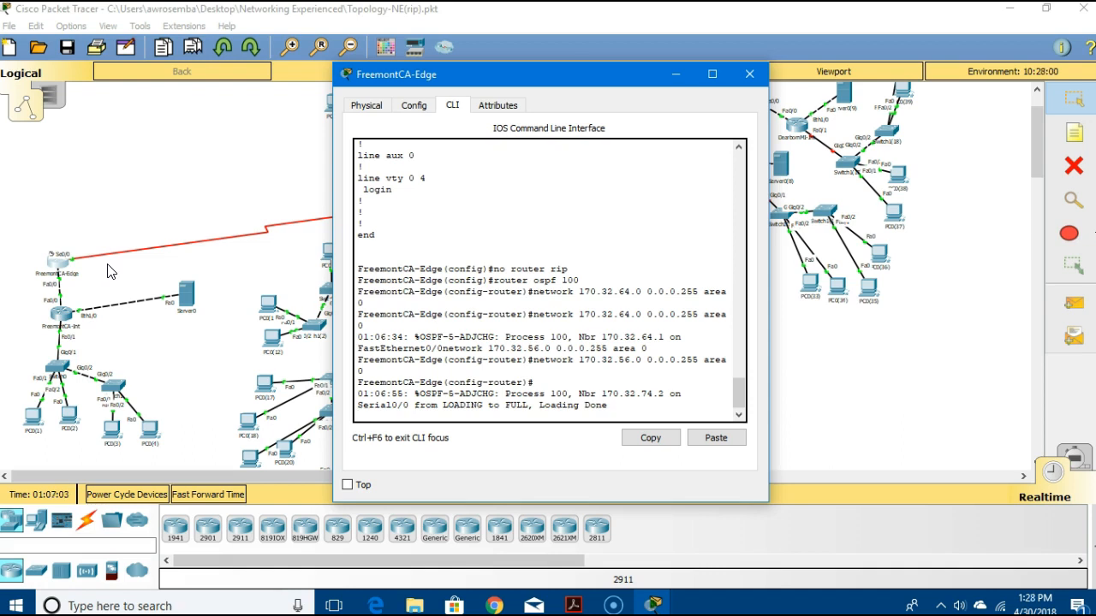
key("Return")
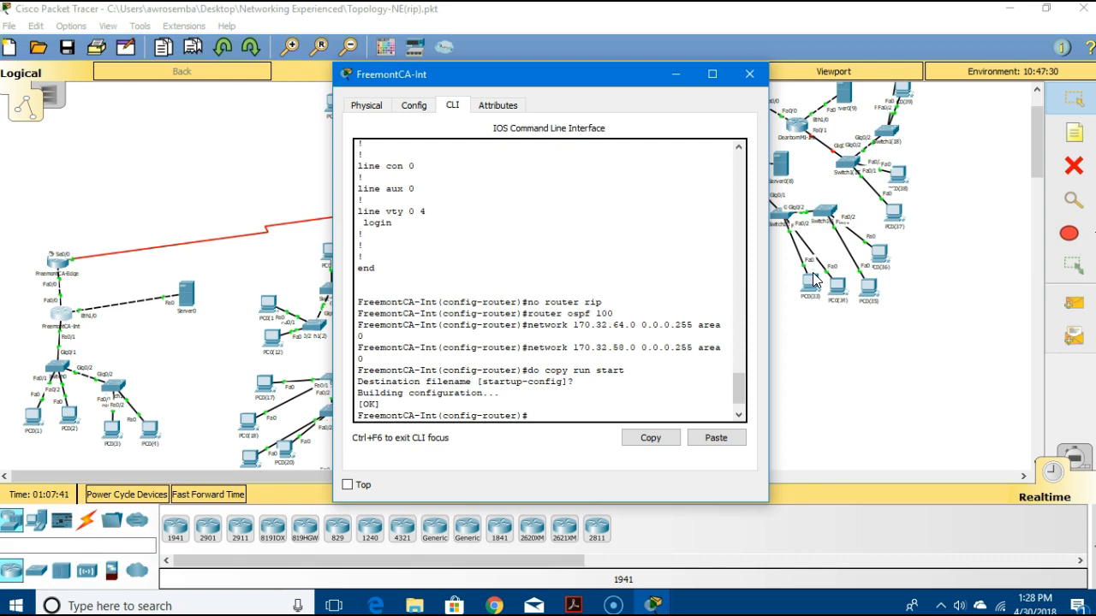
- Leave configuration mode on FreemontCA-Int and return to privileged EXEC mode
type("en")
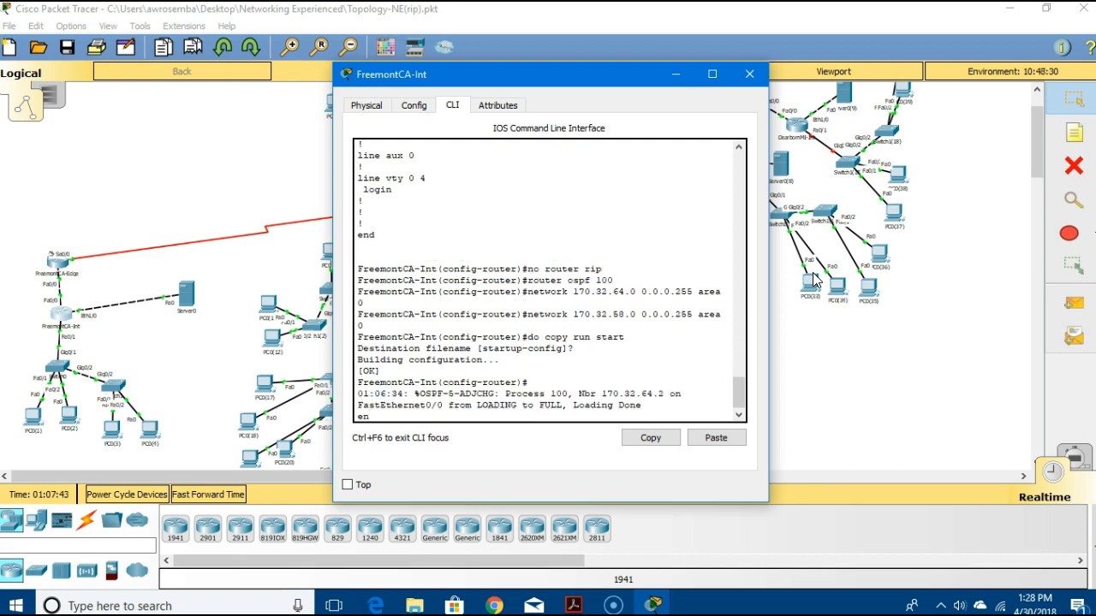
key("Return")
type("end")
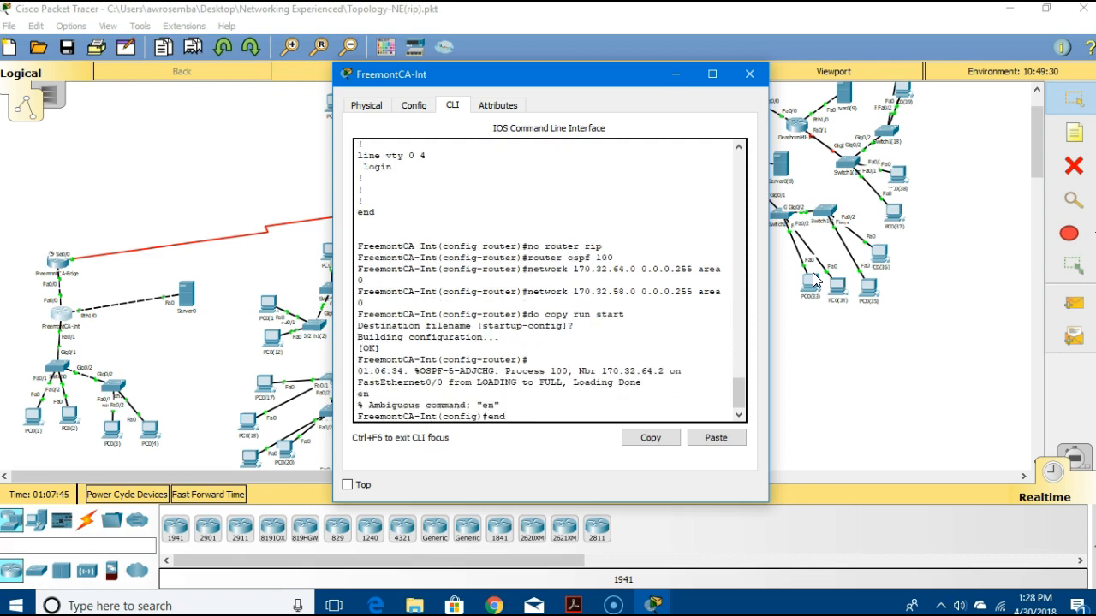
key("Return")
key("Return")
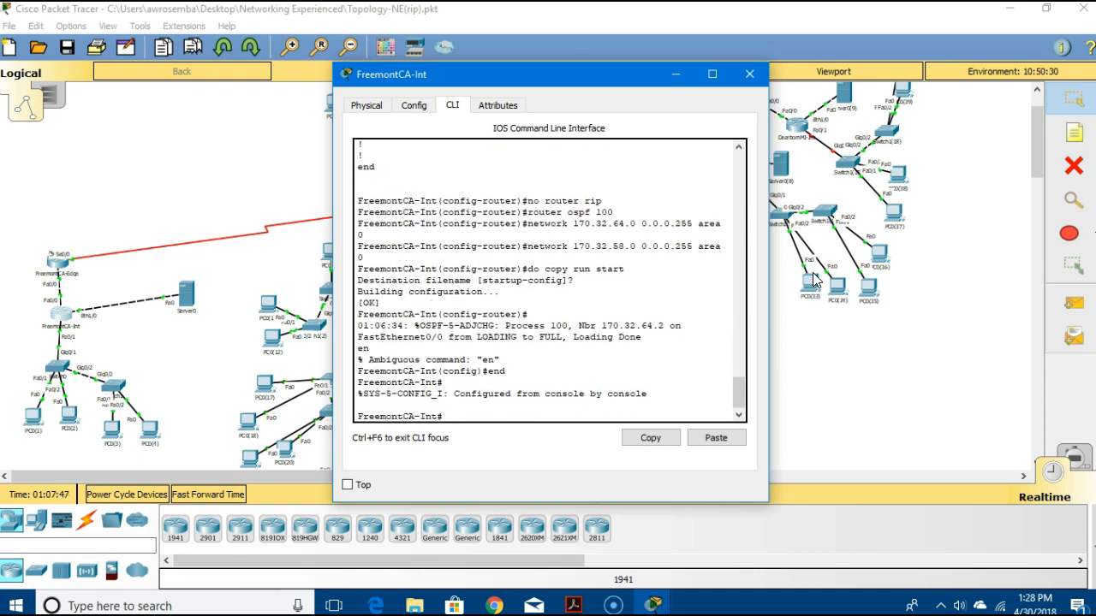
- Test connectivity from FreemontCA-Int by pinging 170.32.118.1 and 170.32.18.1
type("ping 170.32.118.1")
key("Return")
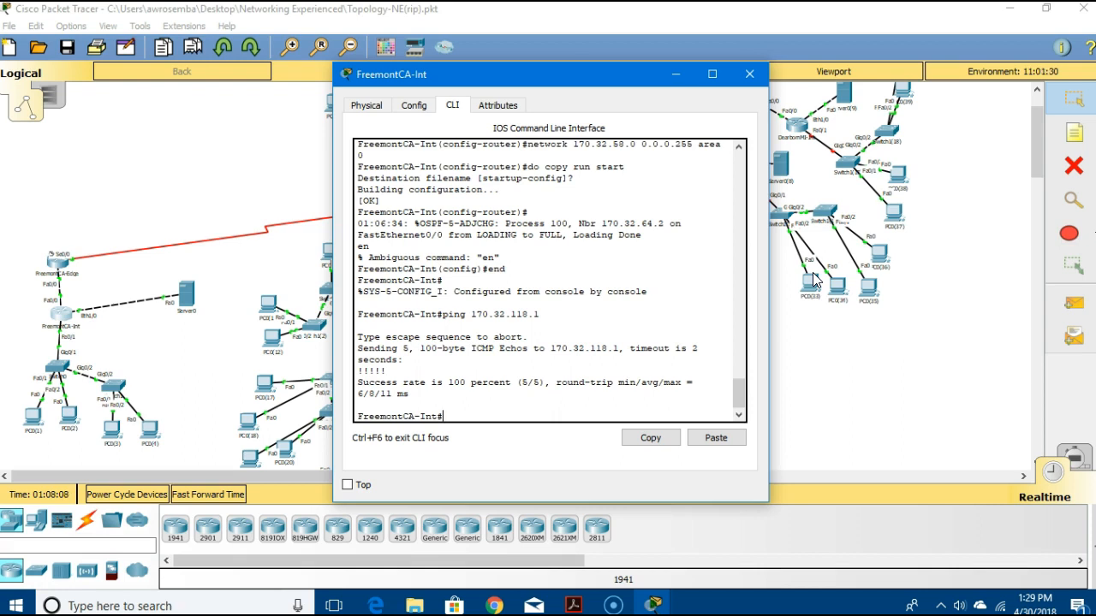
key("Up")
key("Left")
key("Left")
key("Left")
key("BackSpace")
key("Return")
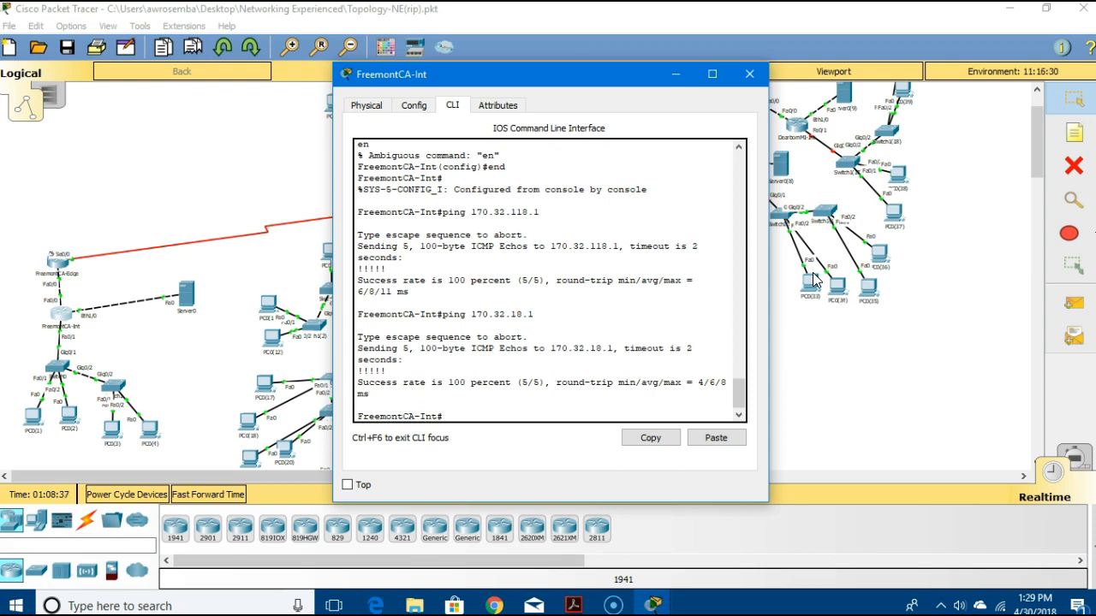
- Display FreemontCA-Int's complete IP routing table and examine the OSPF routes
type("show ip roout")
key("BackSpace")
key("BackSpace")
key("BackSpace")
type("ute")
key("Return")
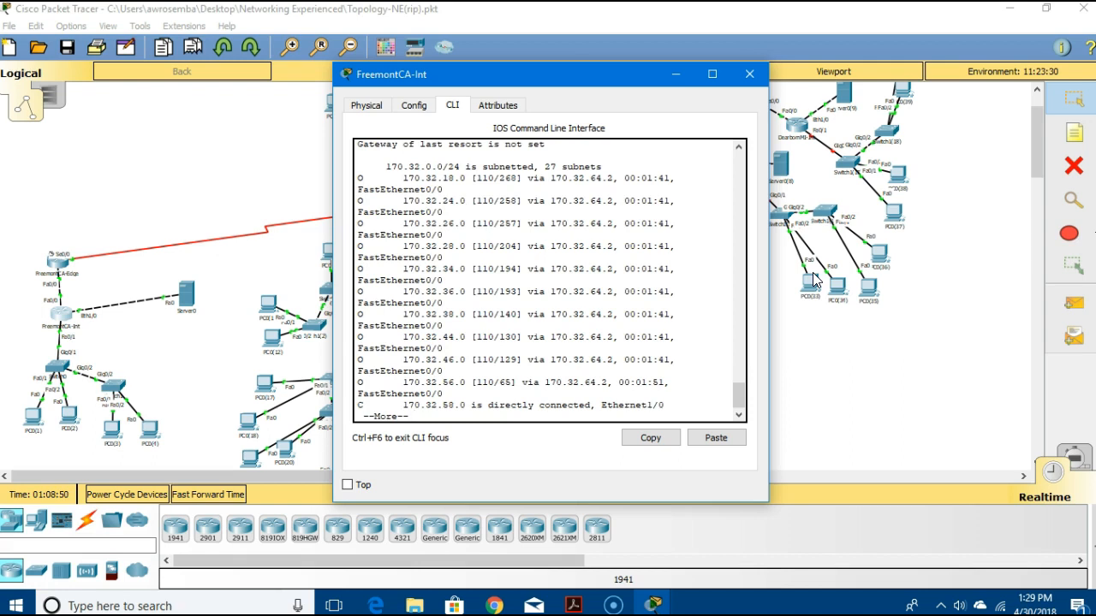
key("space")
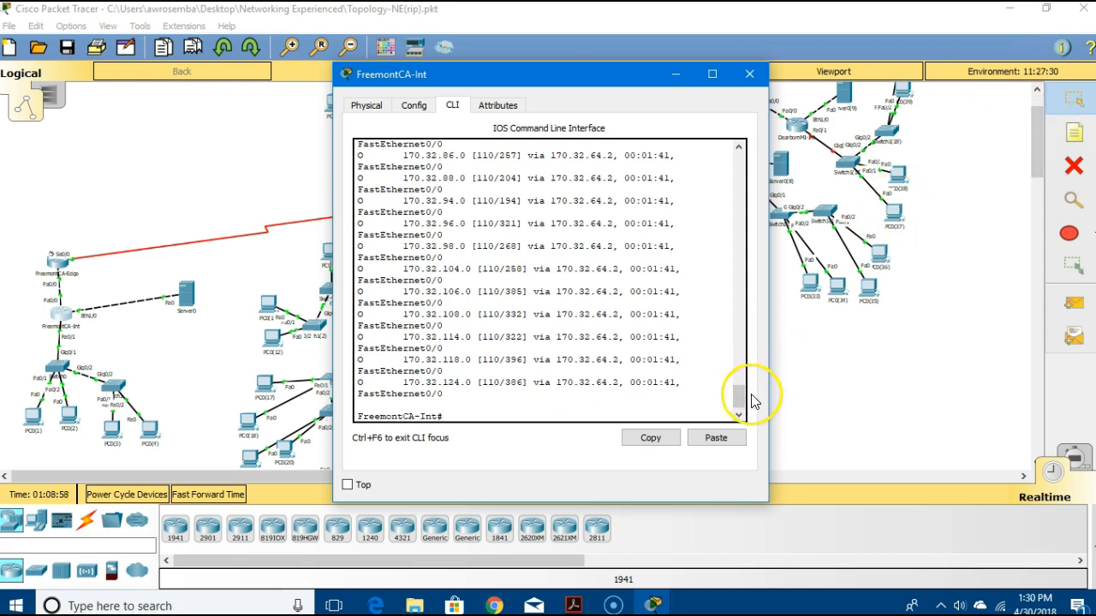
mouse_move(745, 393)
left_mouse_down()
mouse_move(744, 373)
mouse_move(738, 409)
mouse_move(734, 317)
mouse_move(743, 411)
mouse_move(739, 401)
left_mouse_up()
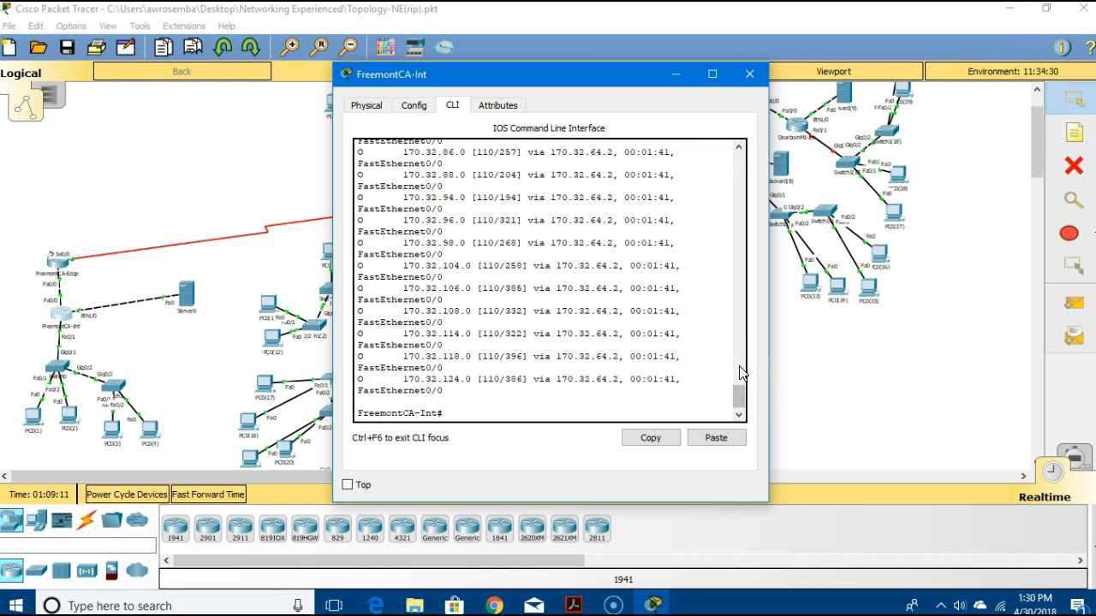
left_click(88, 533)
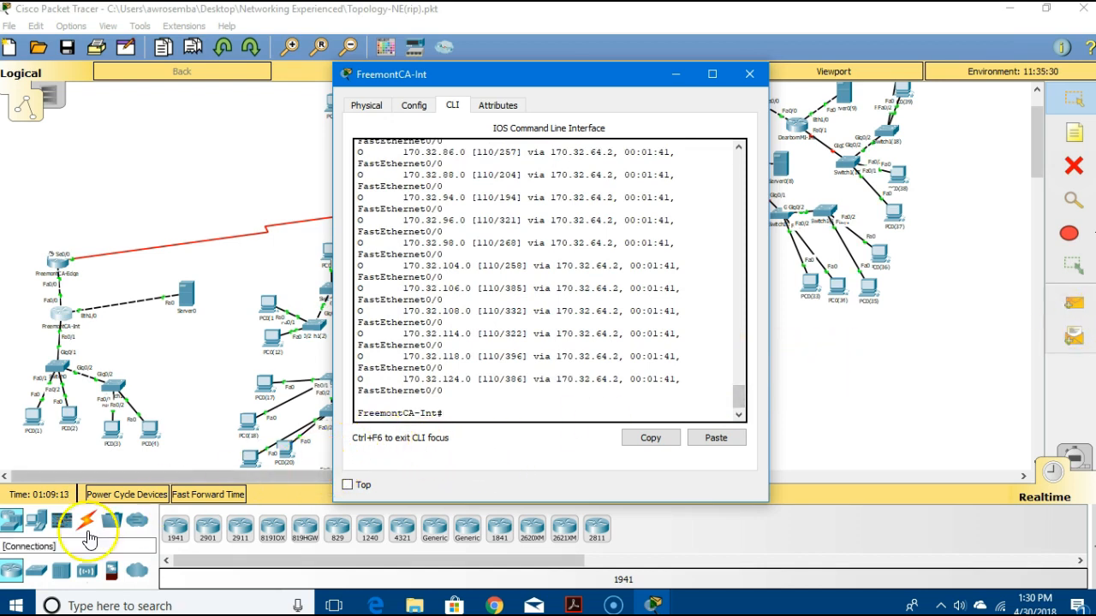